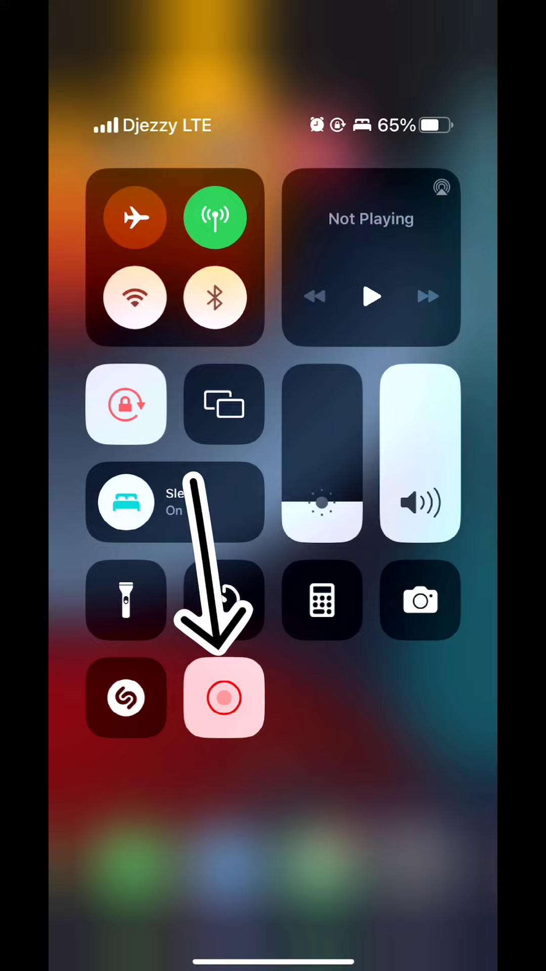
# Step: Dismiss Control Center and return to the Home Screen with the recording still running
pyautogui.click(273, 835)
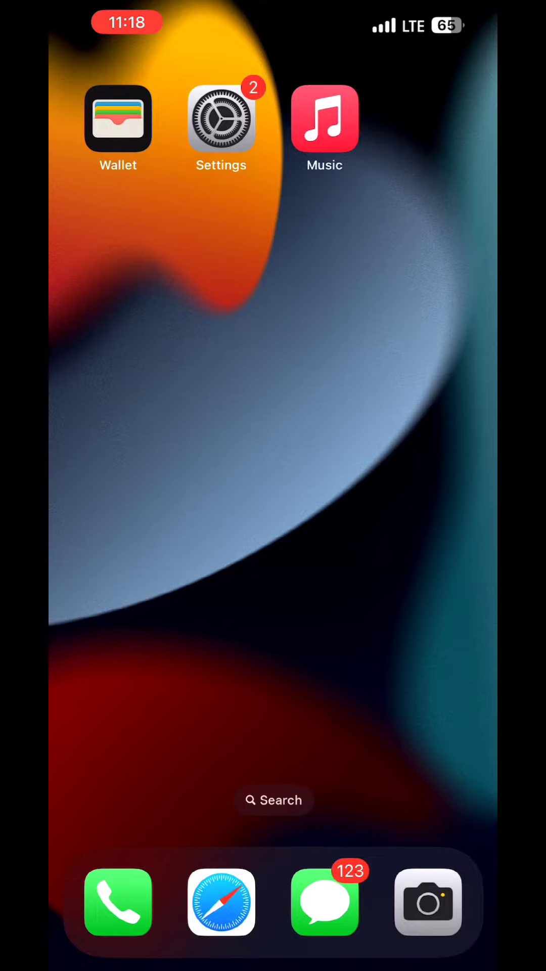
# Step: Bring up Control Center and the Screen Recording options panel showing Microphone Off
pyautogui.moveTo(456, 8); pyautogui.dragTo(456, 456)
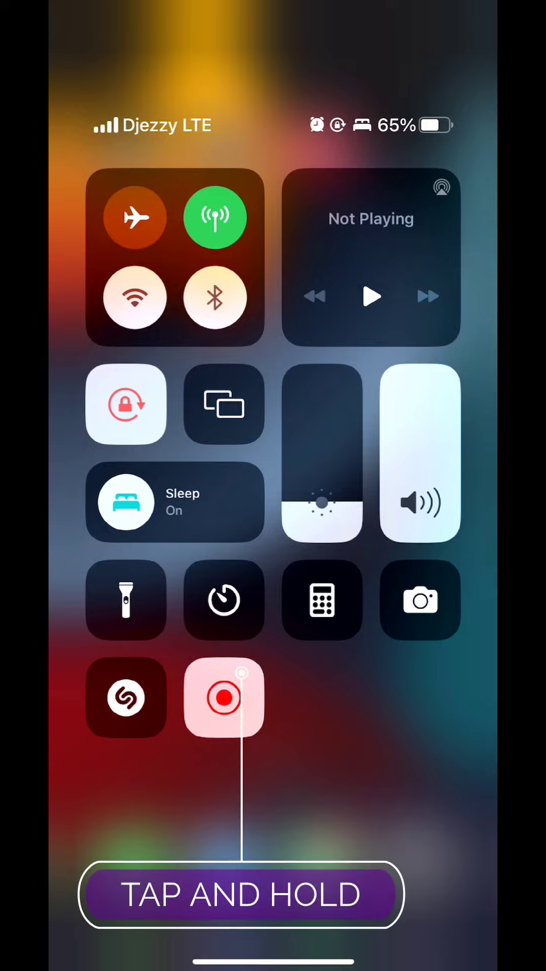
pyautogui.click(224, 698)
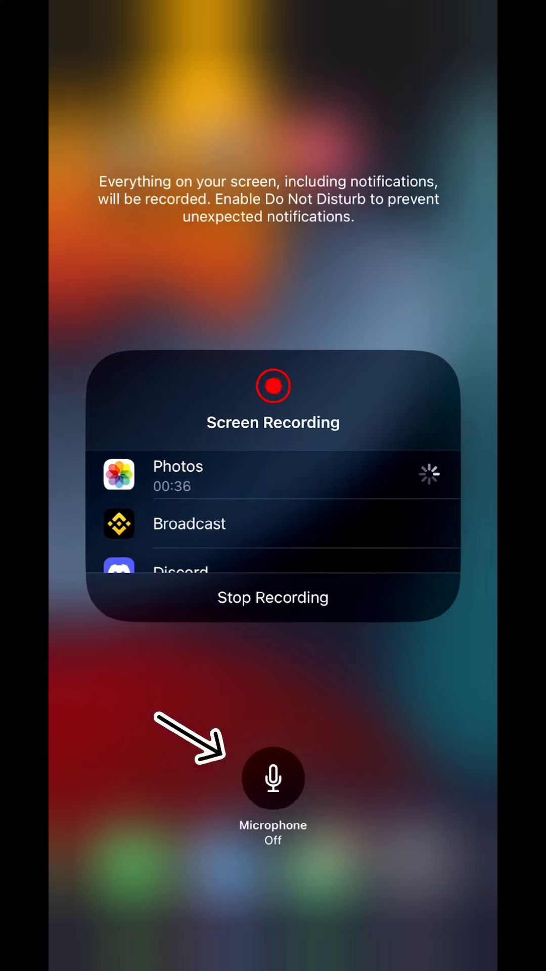
# Step: Switch the Microphone to On so recordings capture voice, then leave the options panel
pyautogui.click(273, 778)
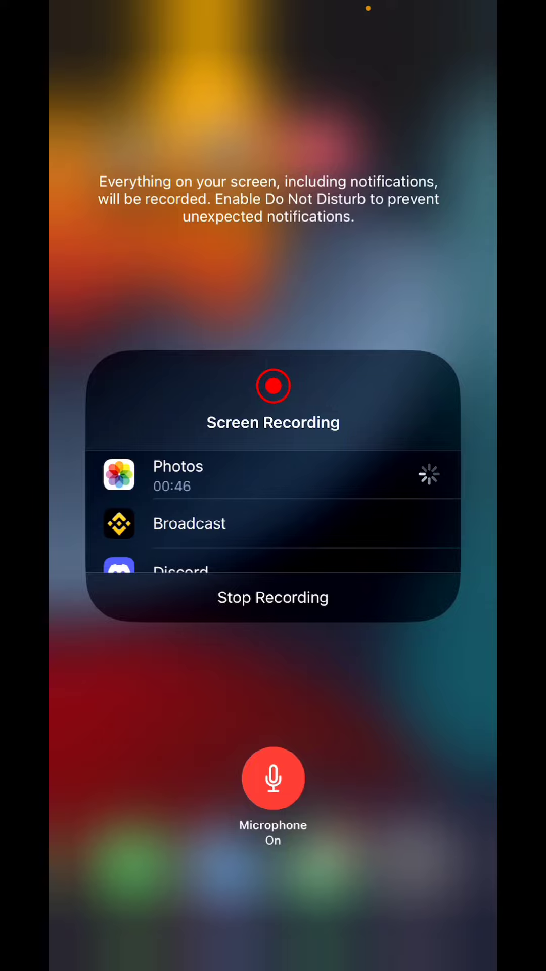
pyautogui.click(274, 778)
# Step: In the Screen Recording options, toggle the Microphone on and back off again
pyautogui.click(274, 289)
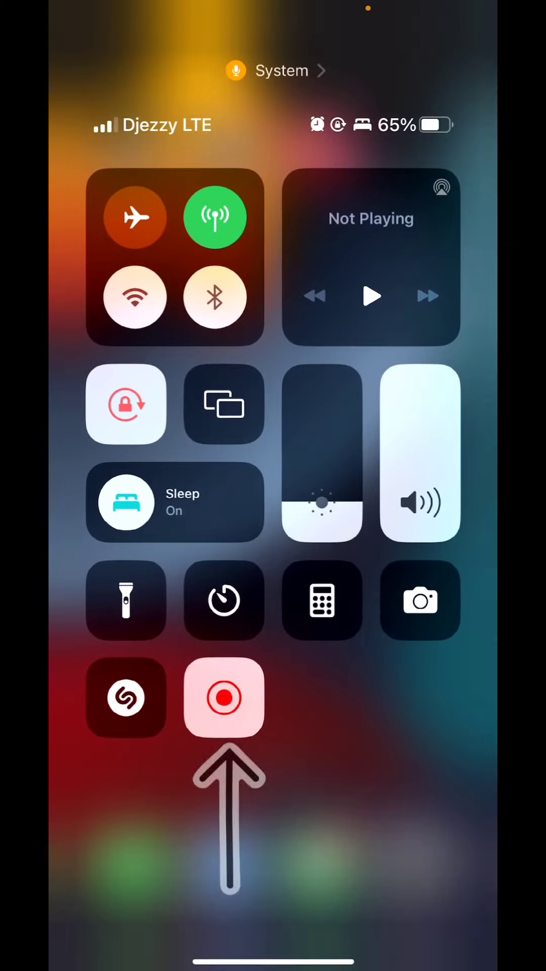
pyautogui.click(225, 698)
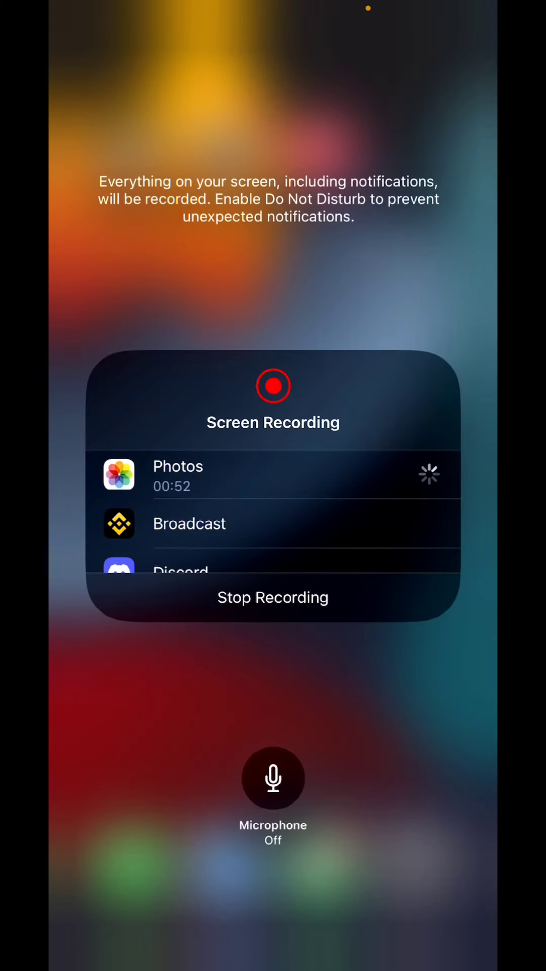
pyautogui.click(273, 778)
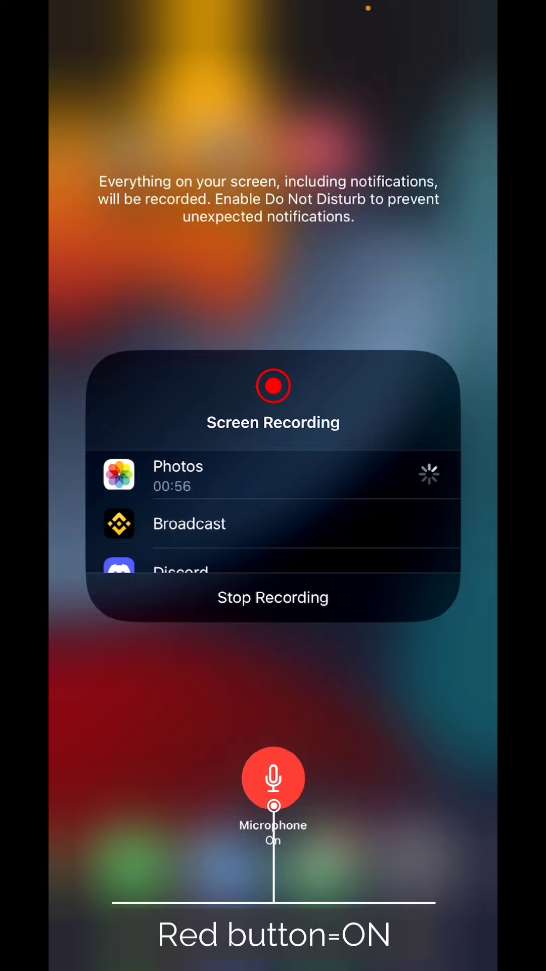
pyautogui.click(273, 778)
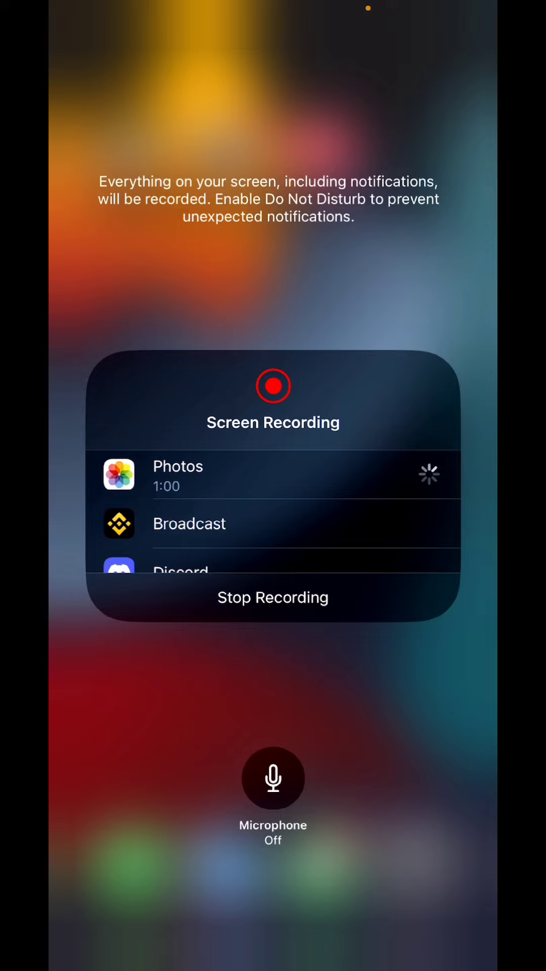
# Step: Dismiss Control Center and return to the Home Screen with recording still active
pyautogui.click(274, 114)
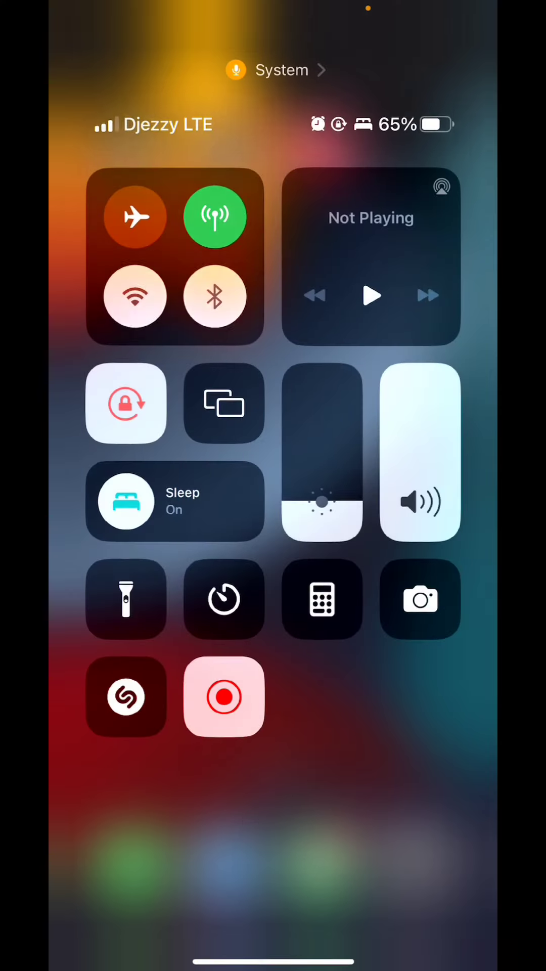
pyautogui.click(273, 874)
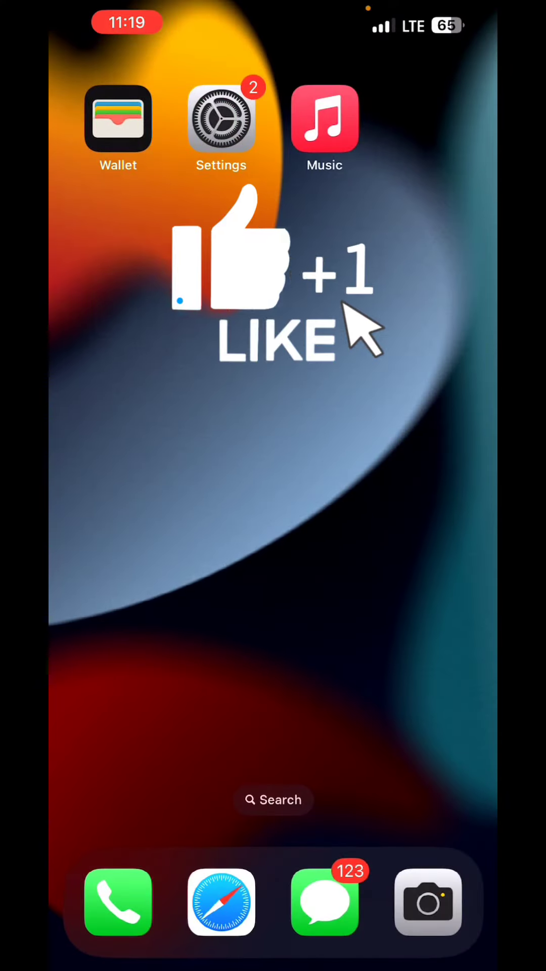